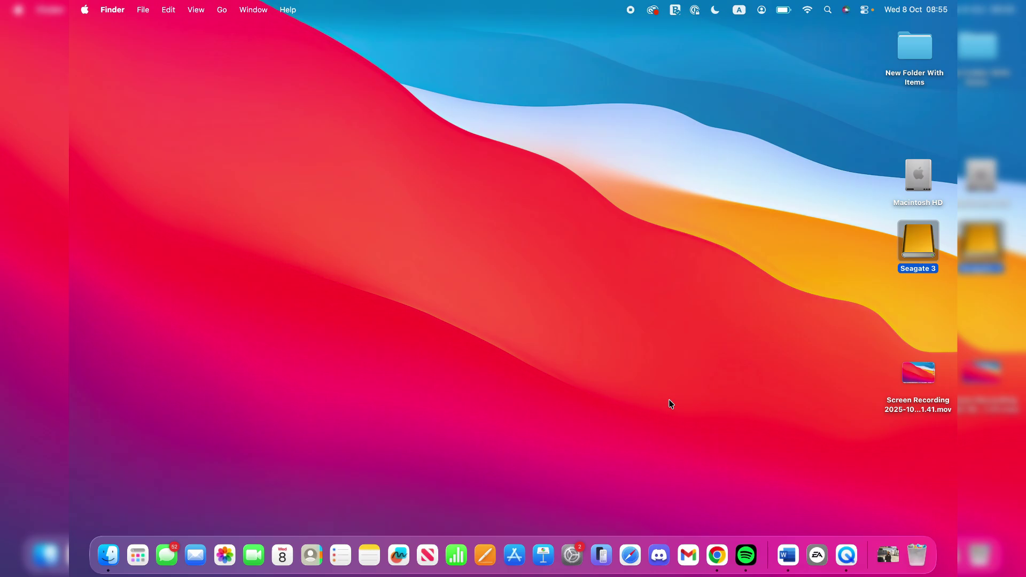
- Launch System Settings, go to Time Machine and begin adding a backup disk
click(571, 555)
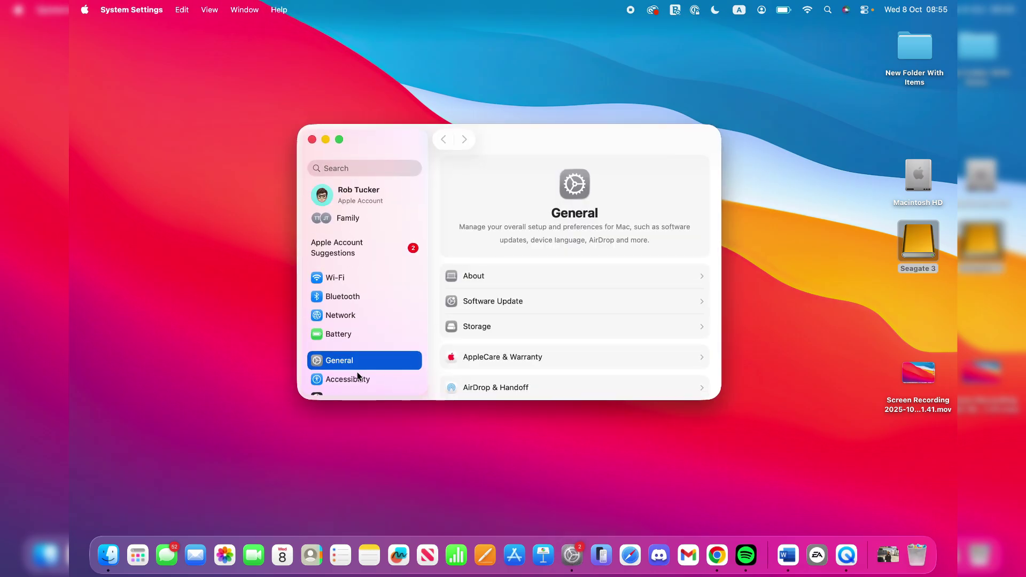
scroll(555, 288, down, 5)
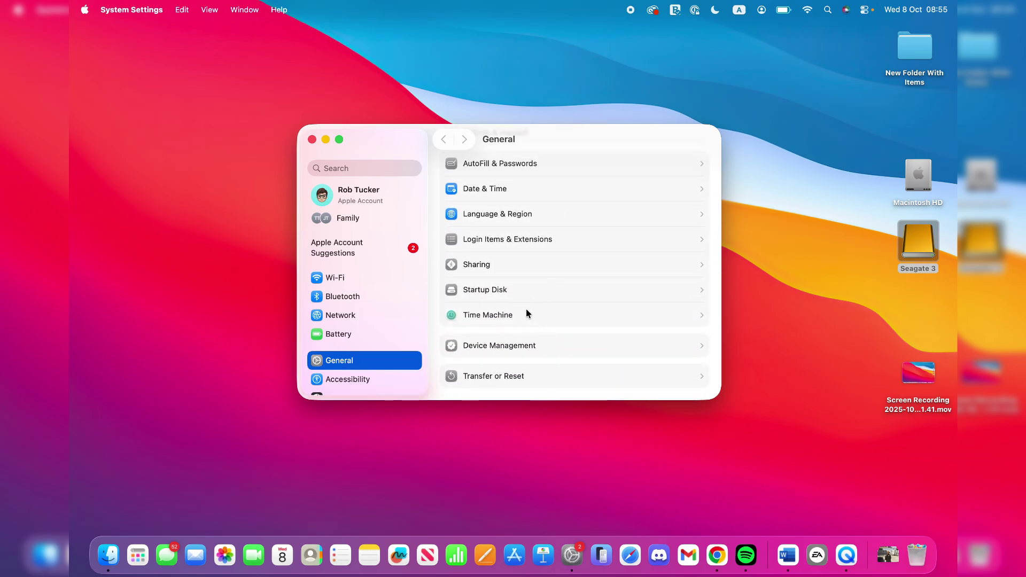
click(565, 314)
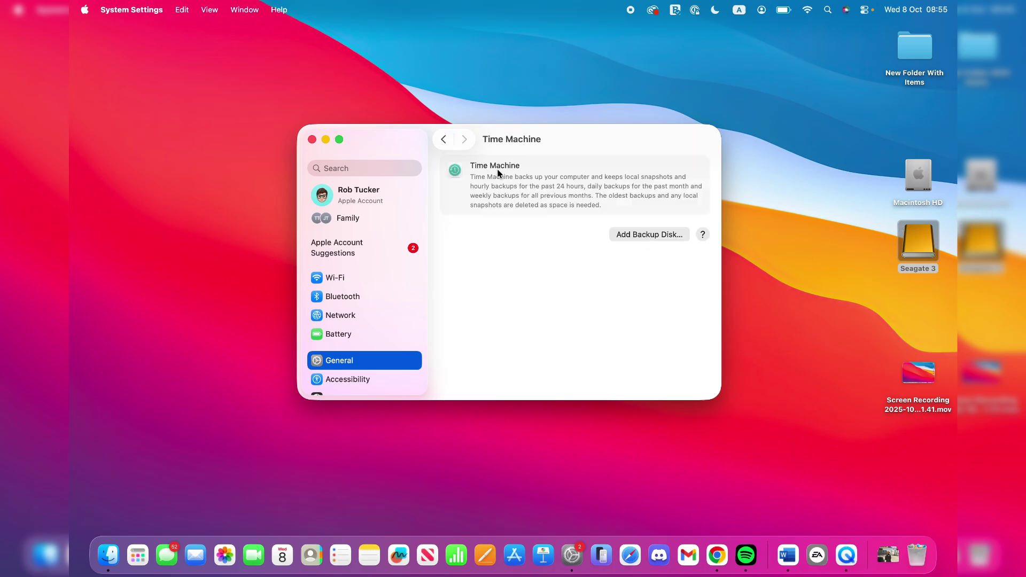
click(648, 233)
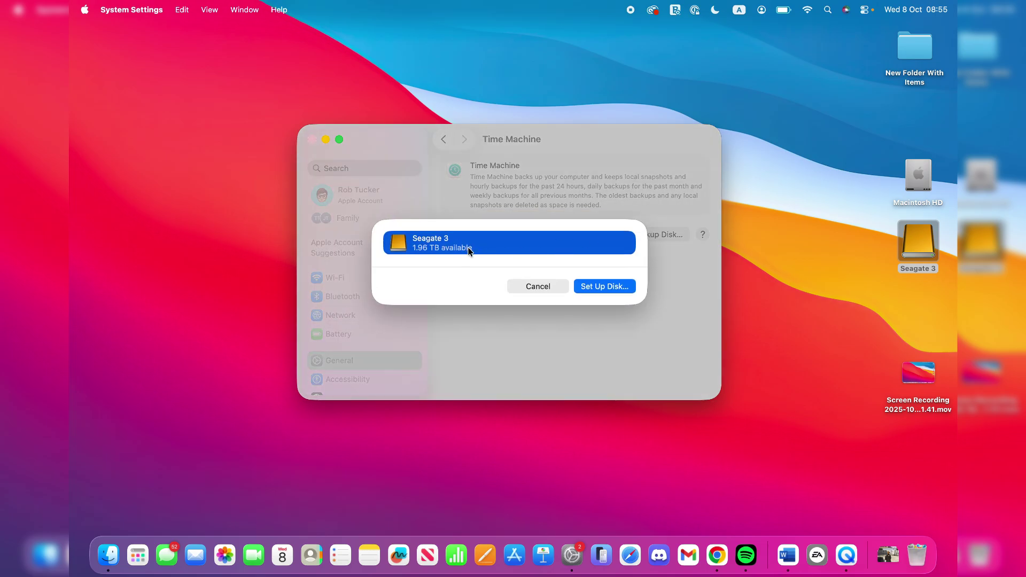
- Set up Seagate 3 as the backup disk without encryption, erasing it for Time Machine
click(597, 285)
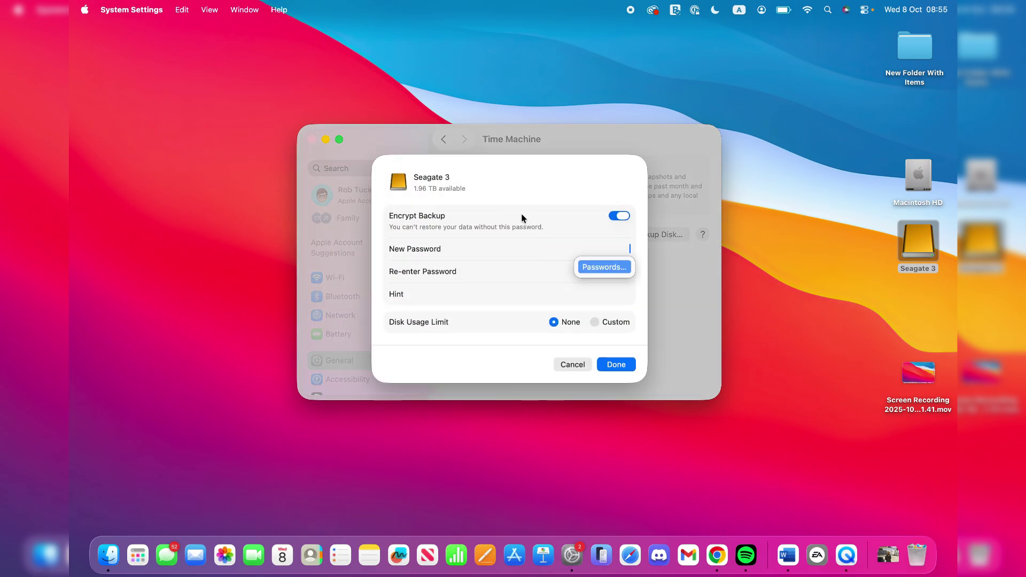
click(618, 216)
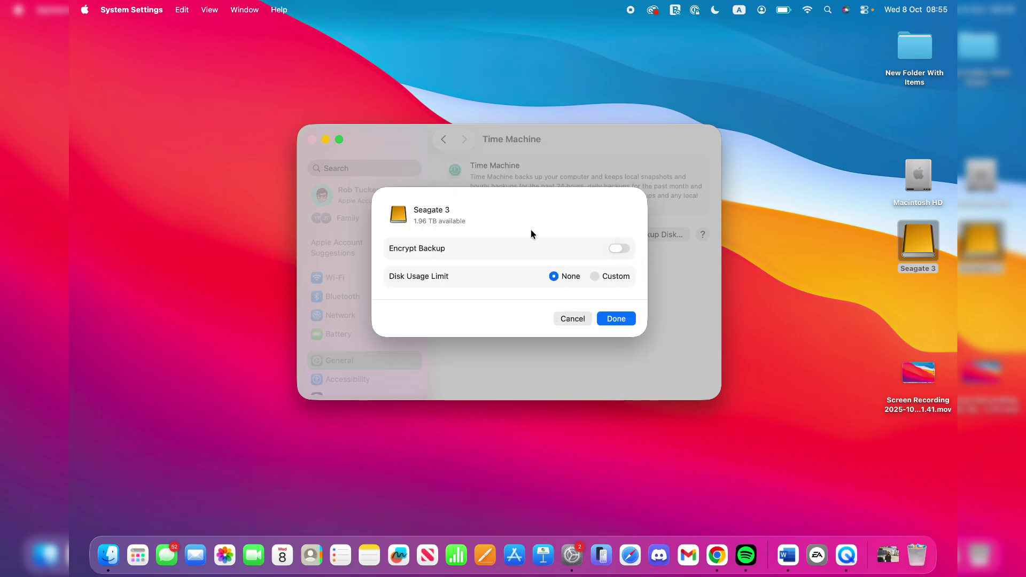
click(623, 322)
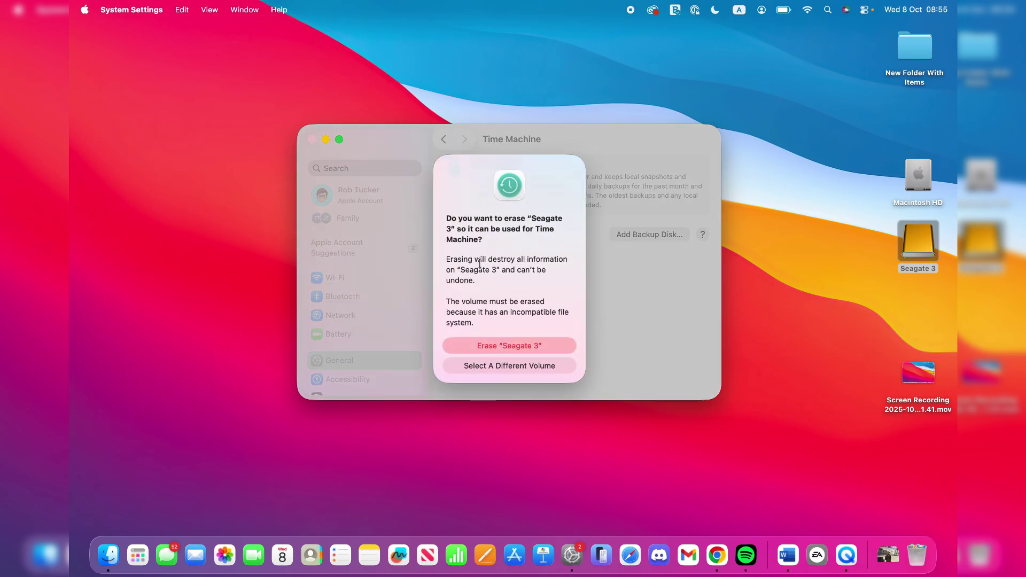
click(532, 346)
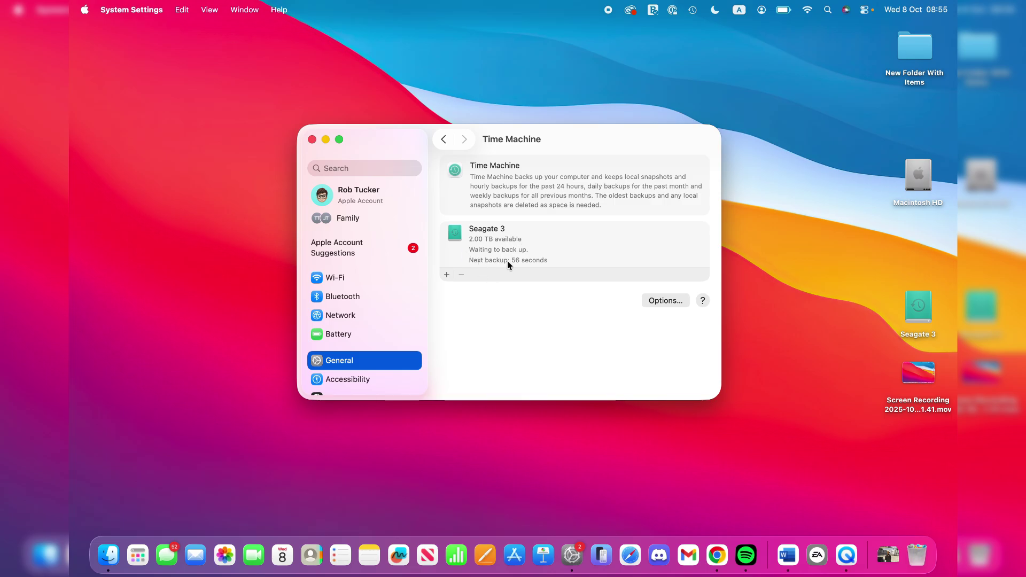
- Keep the backup frequency at Automatically Every Hour in the backup options
click(668, 302)
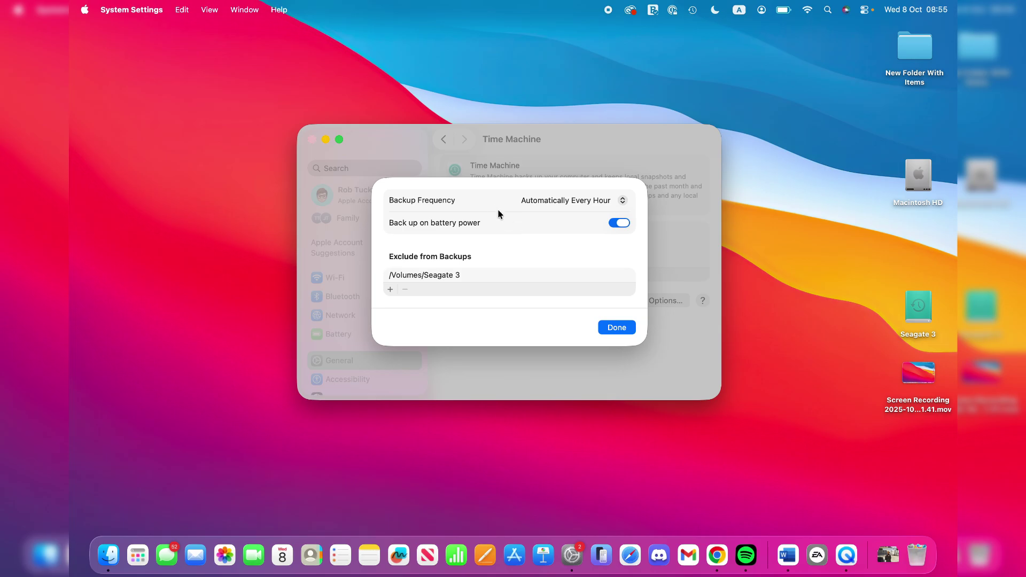
click(569, 202)
click(569, 200)
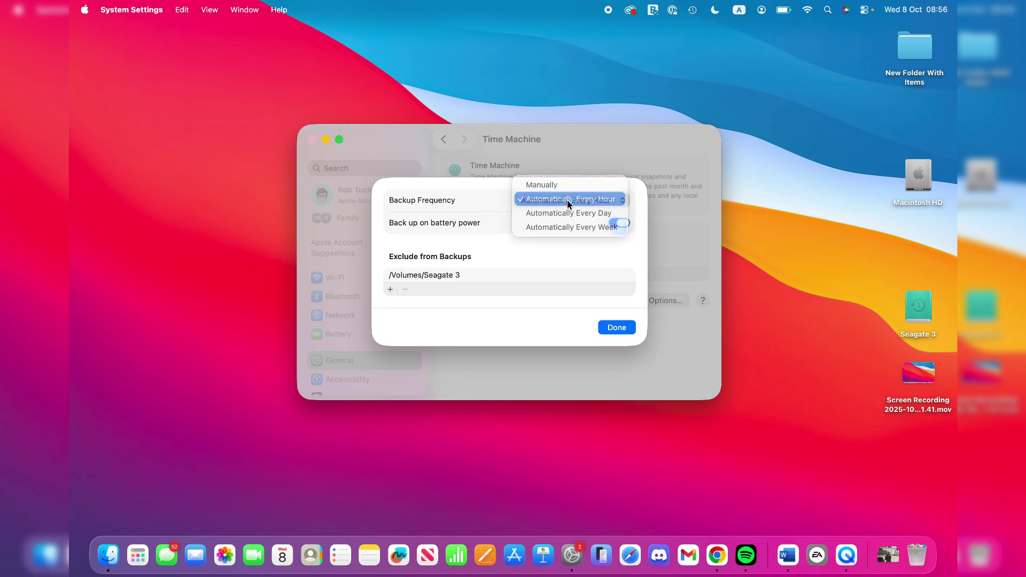